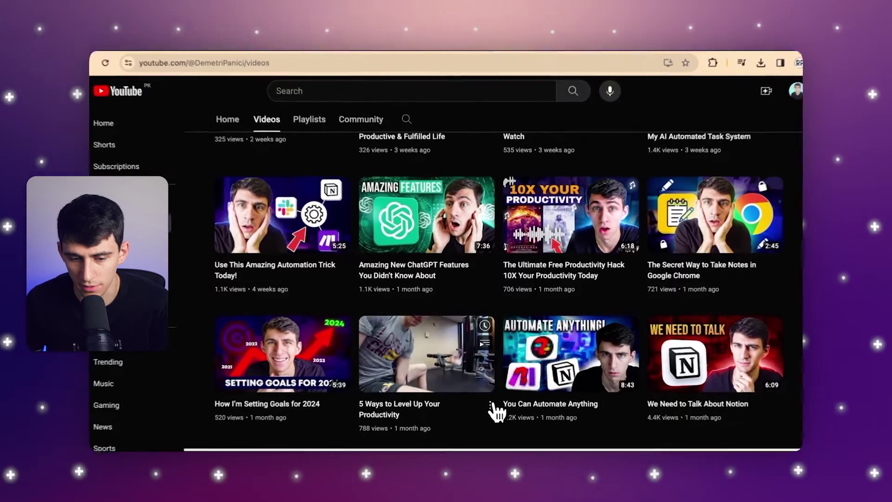
Copy the YouTube share link of the '5 Ways to Level Up Your Productivity' video
left_click(489, 396)
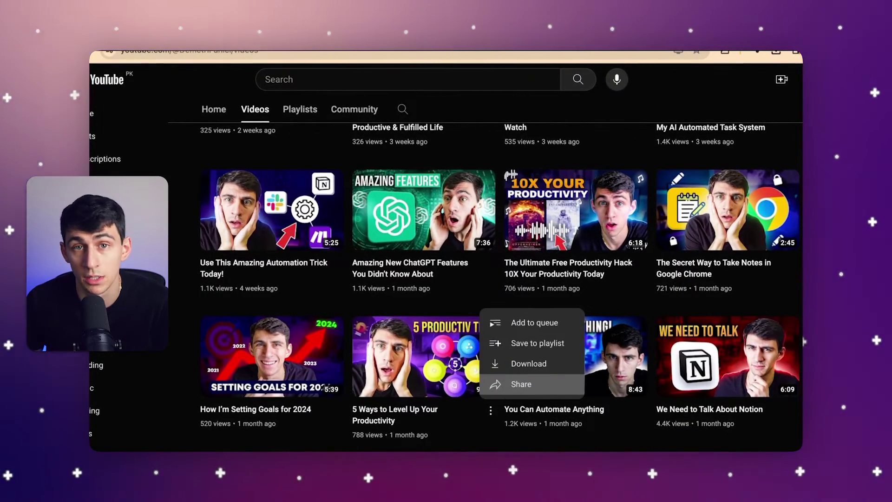
left_click(511, 390)
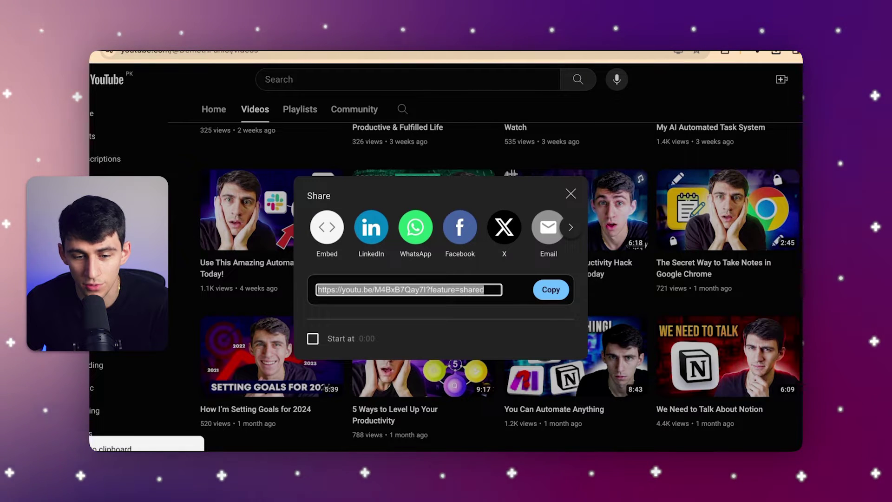
left_click(573, 194)
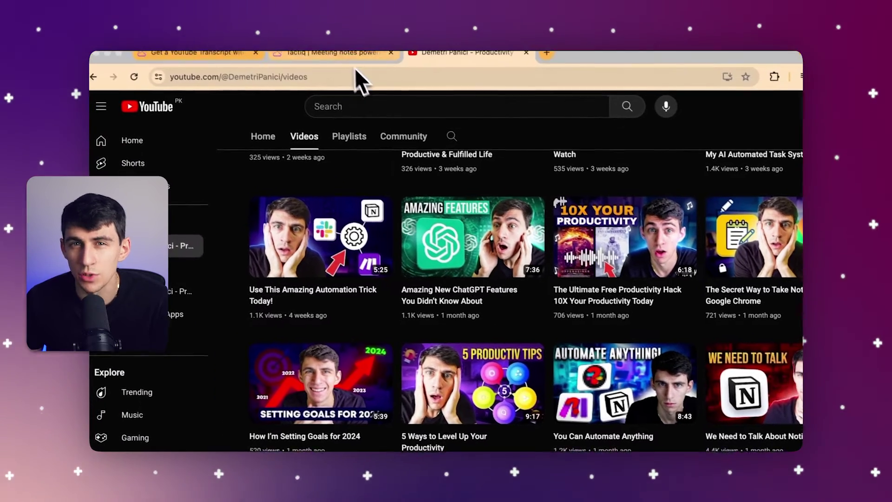
Generate the timestamped transcript in Tactiq's YouTube transcript tool from the pasted video link
left_click(245, 52)
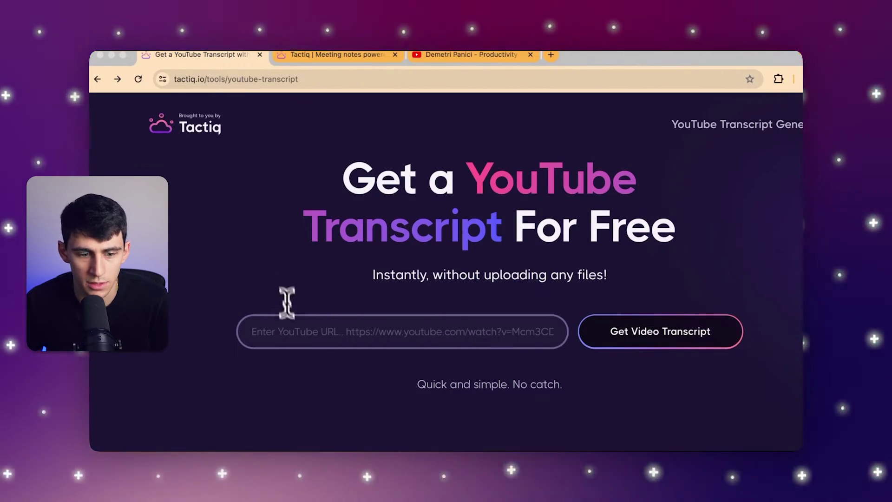
left_click(297, 331)
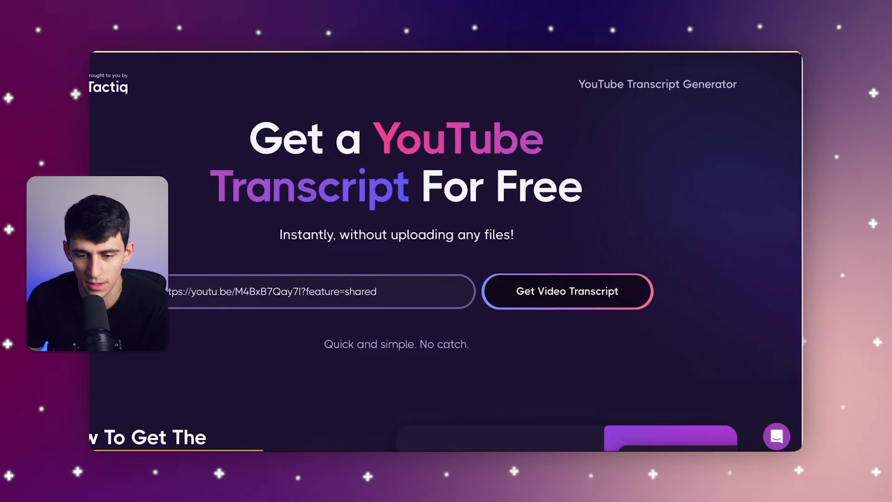
key("Return")
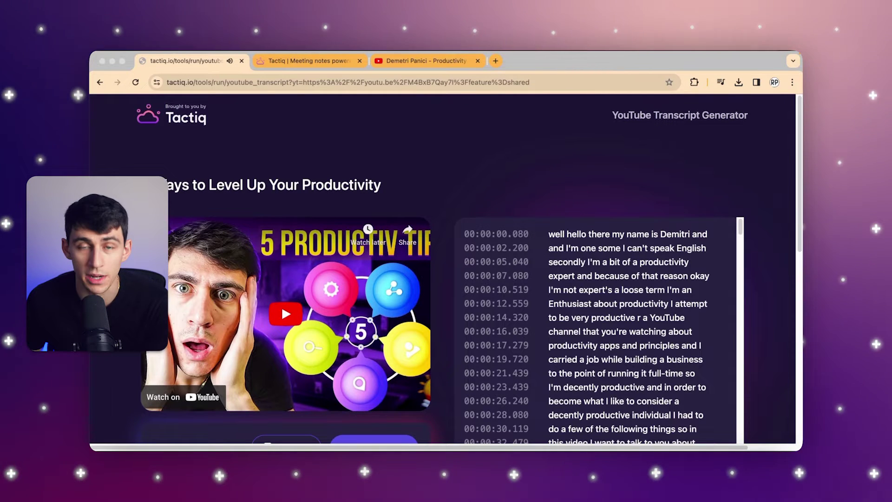
Download the generated transcript as a 12.6 KB text file
scroll(621, 216, "down", 5)
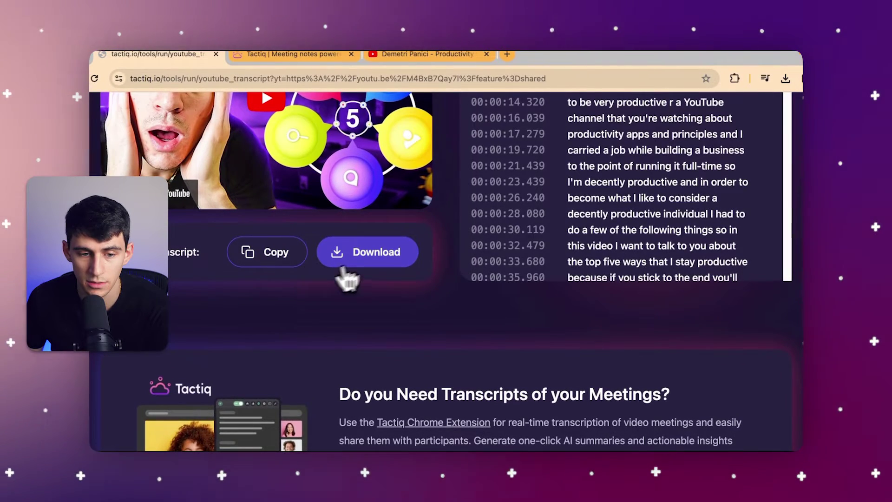
left_click(360, 260)
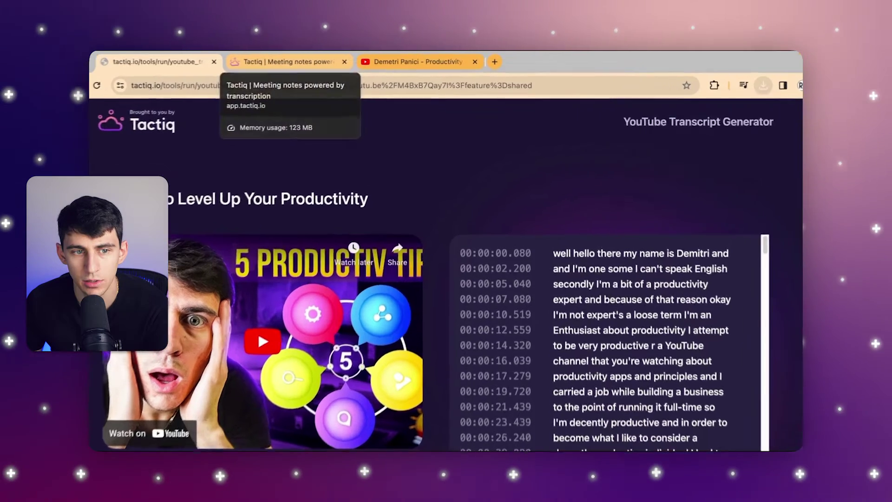
left_click(343, 62)
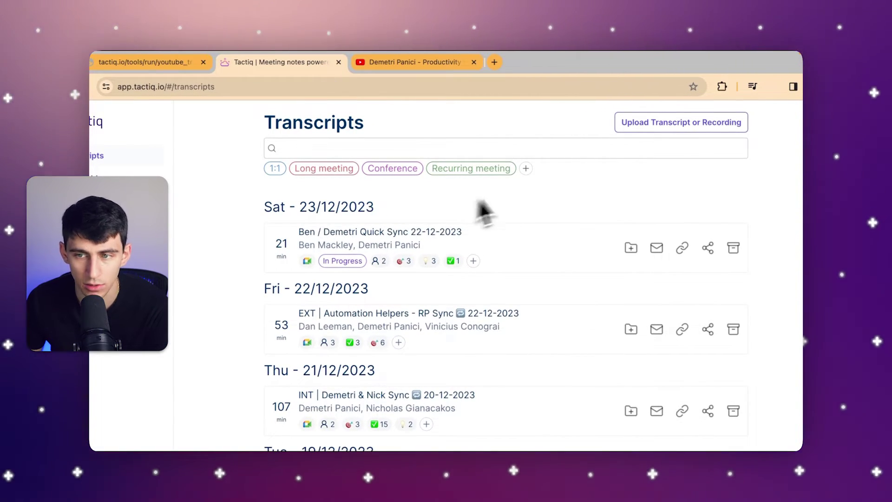
Upload the downloaded transcript .txt from Downloads as 'tactiq-free-transcript-M4BxB7Qay7l' and open it
left_click(640, 135)
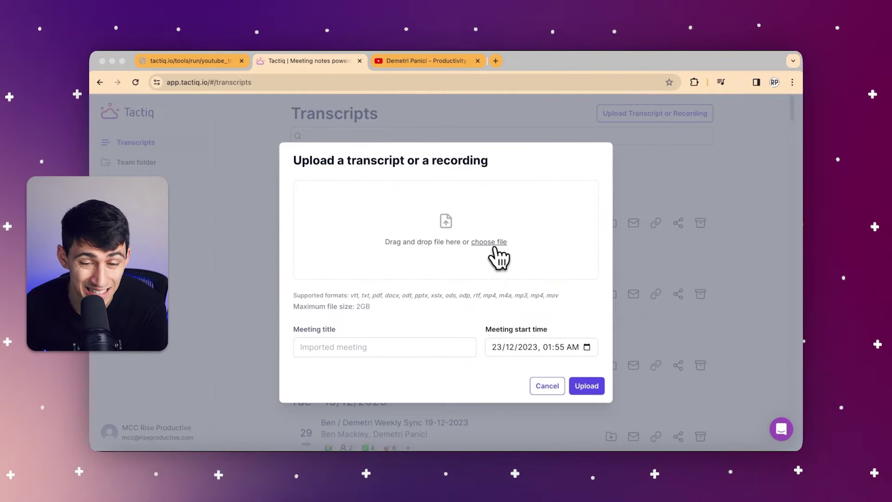
left_click(494, 247)
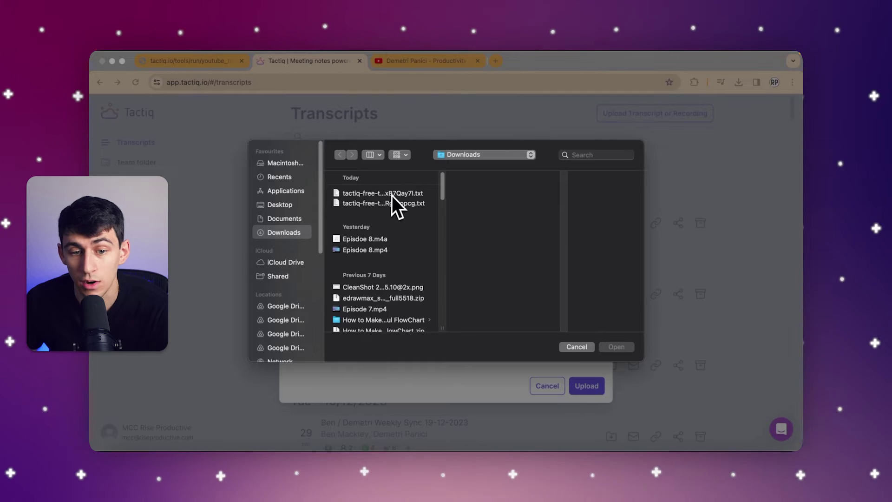
left_click(388, 193)
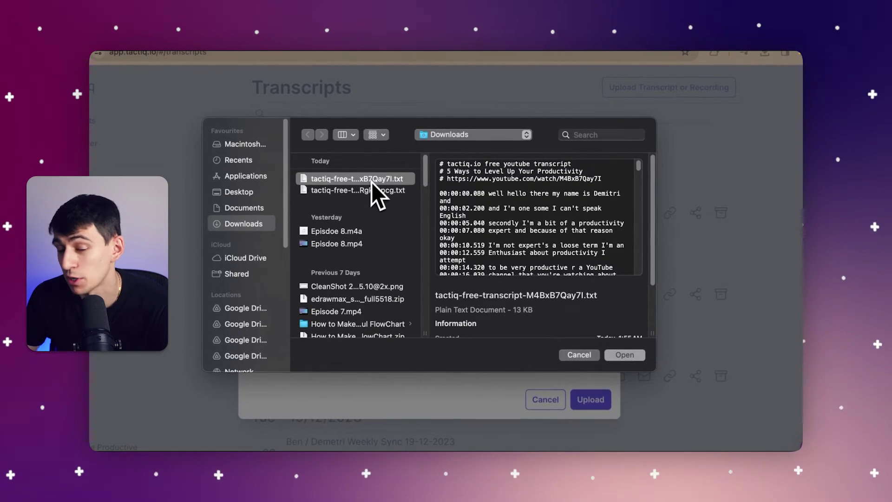
left_click(618, 359)
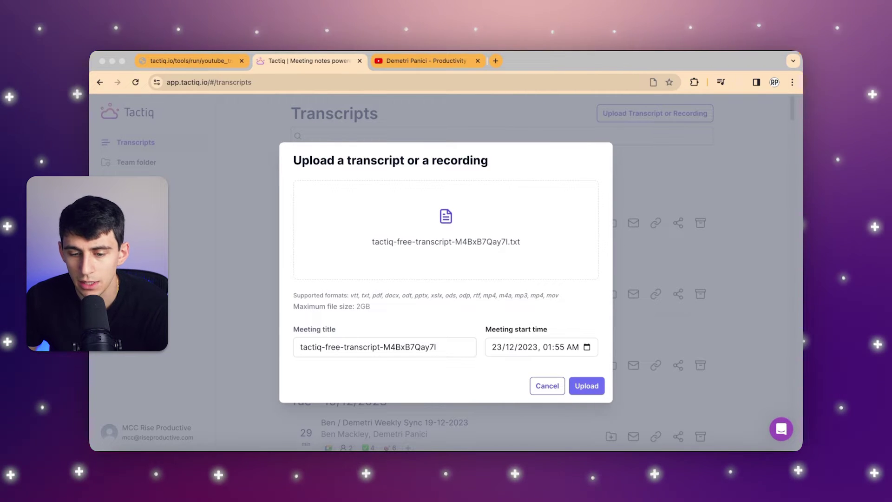
key("Return")
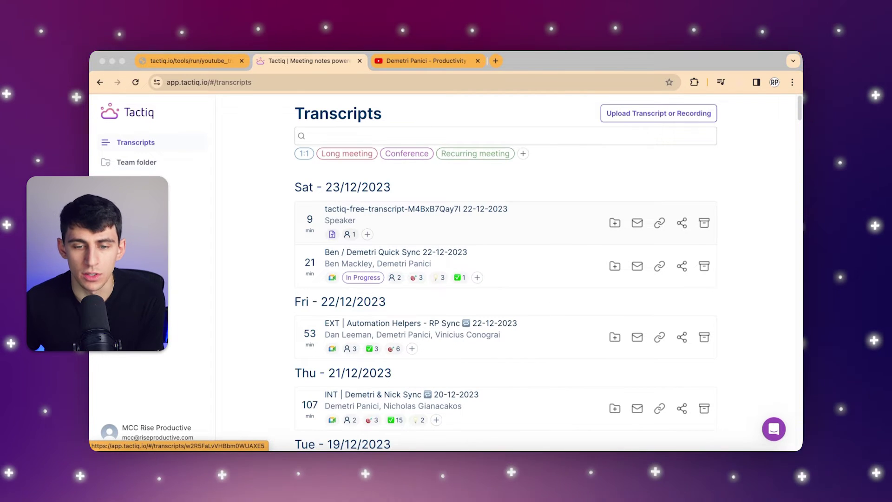
left_click(442, 234)
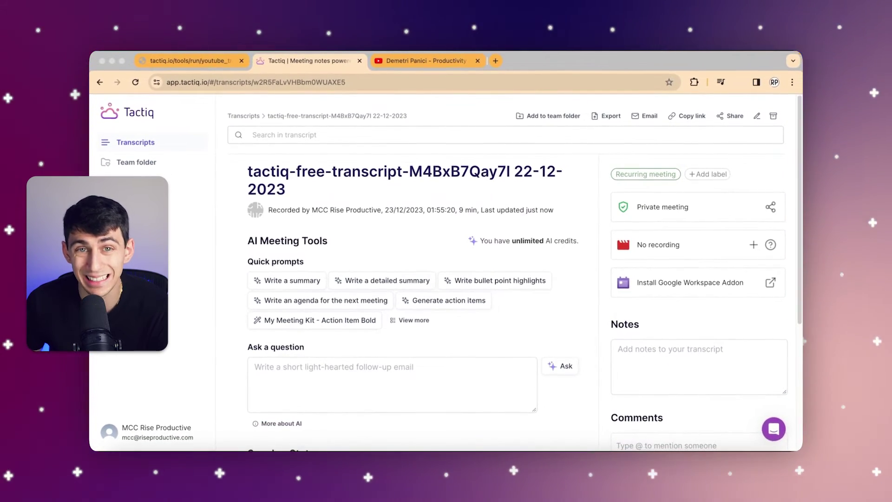
Review the uploaded transcript's text, then run the 'Write a summary' AI quick prompt
scroll(414, 279, "down", 1)
scroll(414, 298, "down", 15)
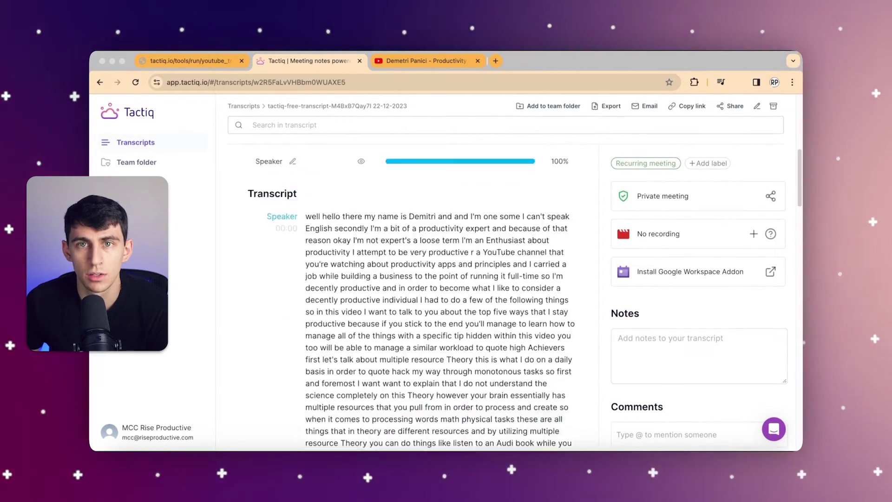
scroll(439, 298, "up", 5)
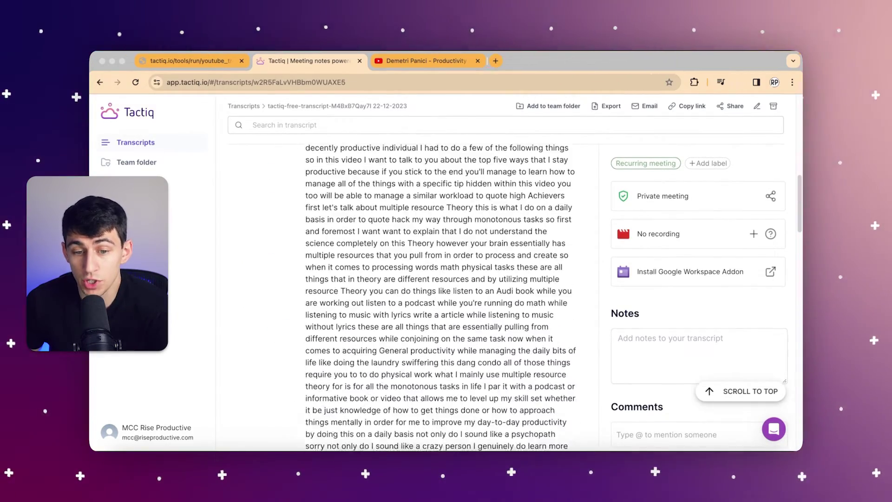
scroll(414, 297, "up", 5)
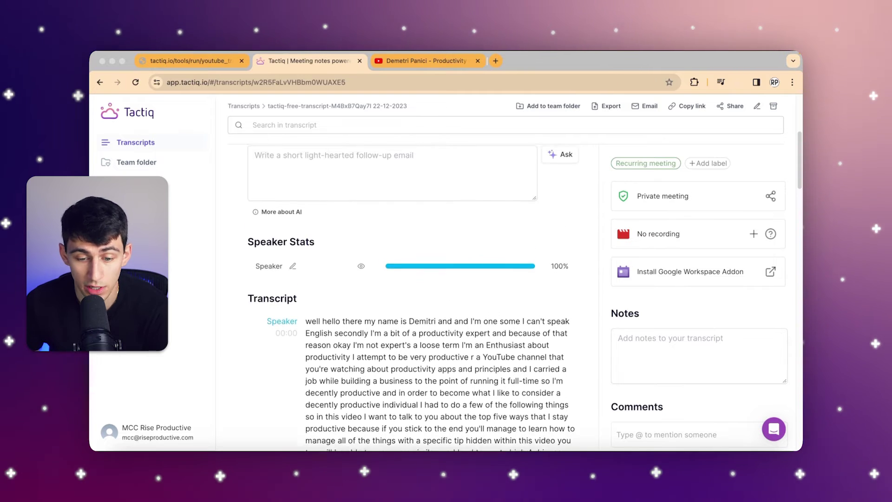
scroll(414, 297, "up", 2)
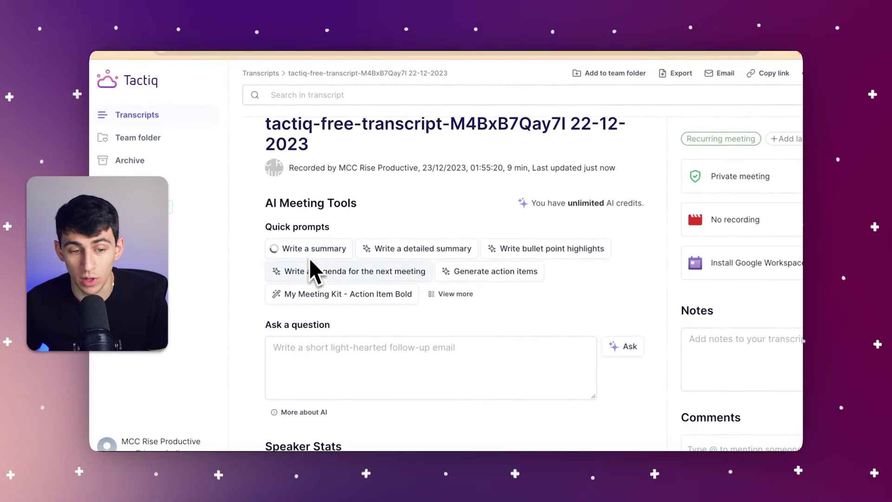
left_click(279, 259)
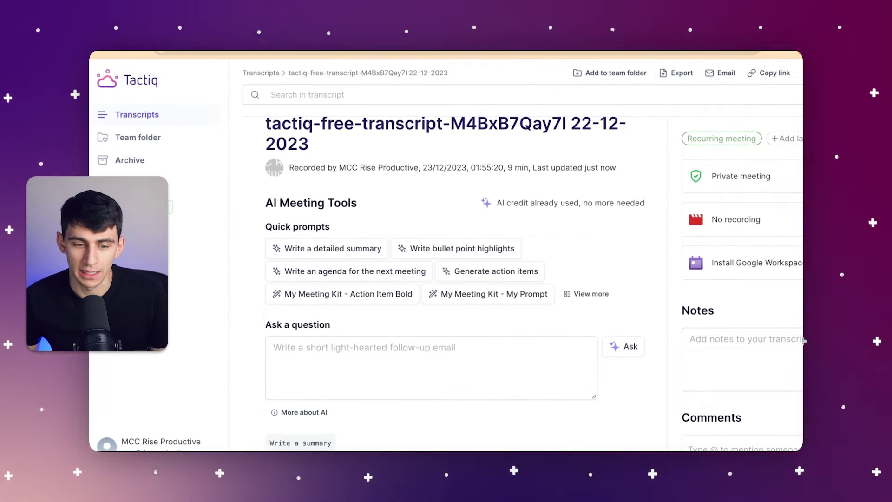
Enter 'List the 5 ways to stay productive' in the Ask a question box
scroll(418, 302, "down", 4)
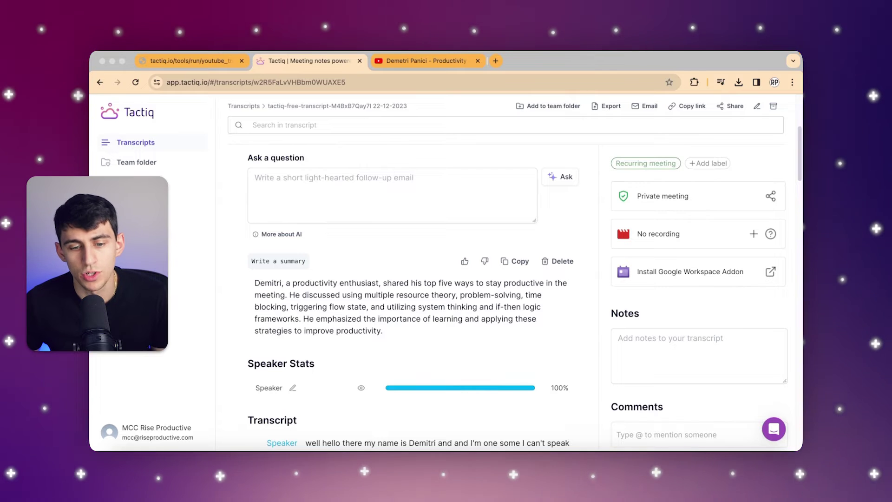
scroll(393, 344, "up", 3)
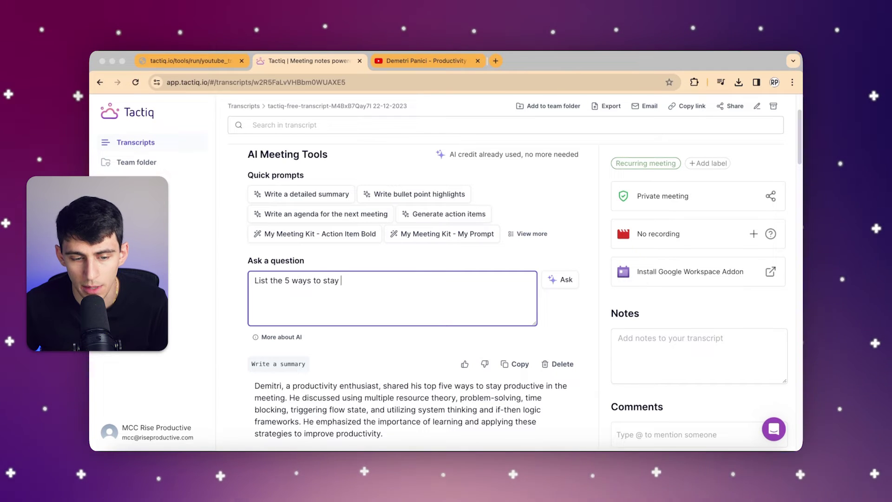
type("productive")
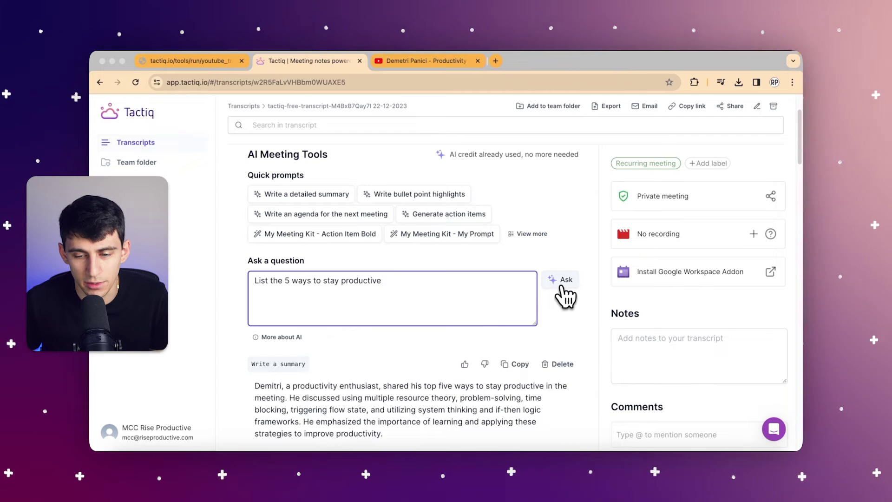
Submit the question and select the AI's five-item answer, from multiple resource theory to system thinking
left_click(564, 287)
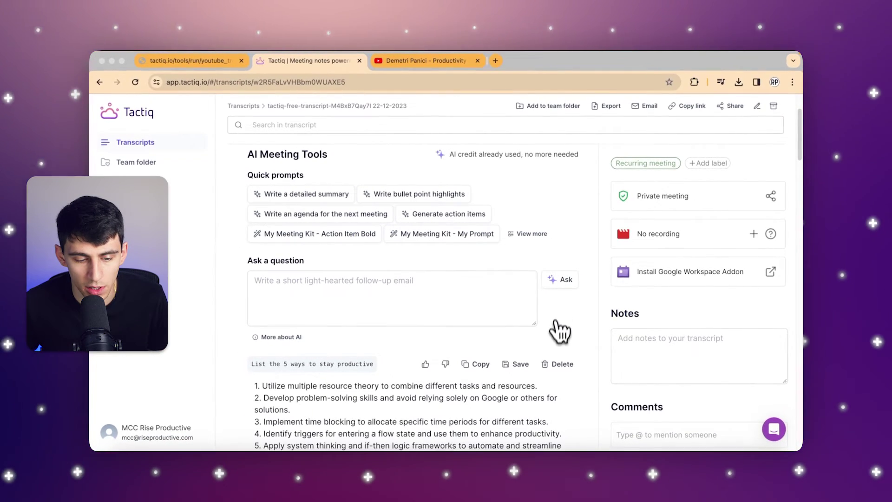
scroll(559, 344, "down", 5)
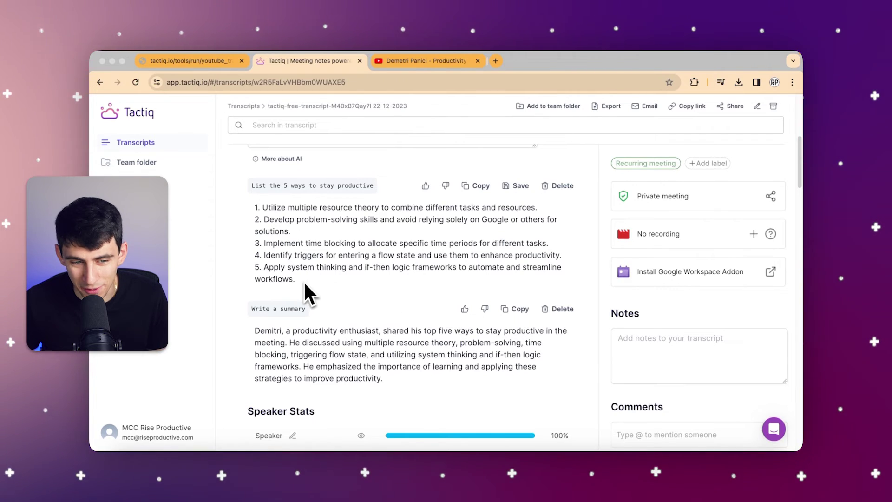
left_click_drag(303, 283, 278, 206)
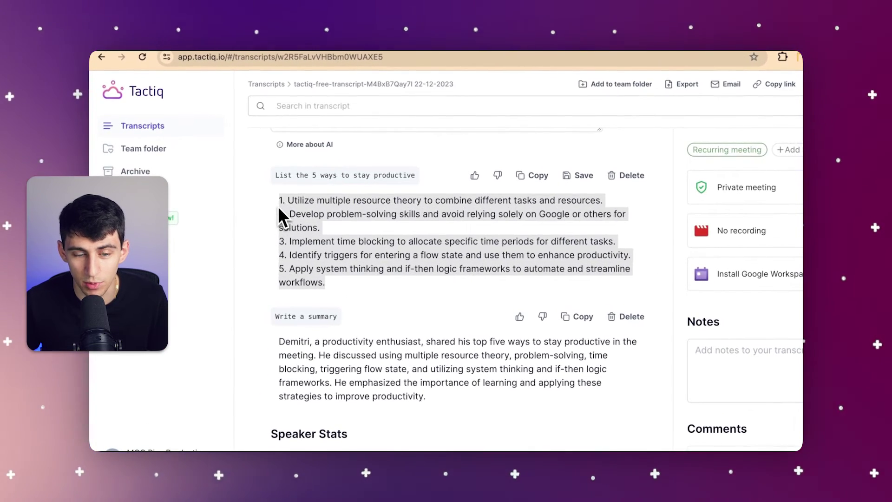
left_click(279, 207)
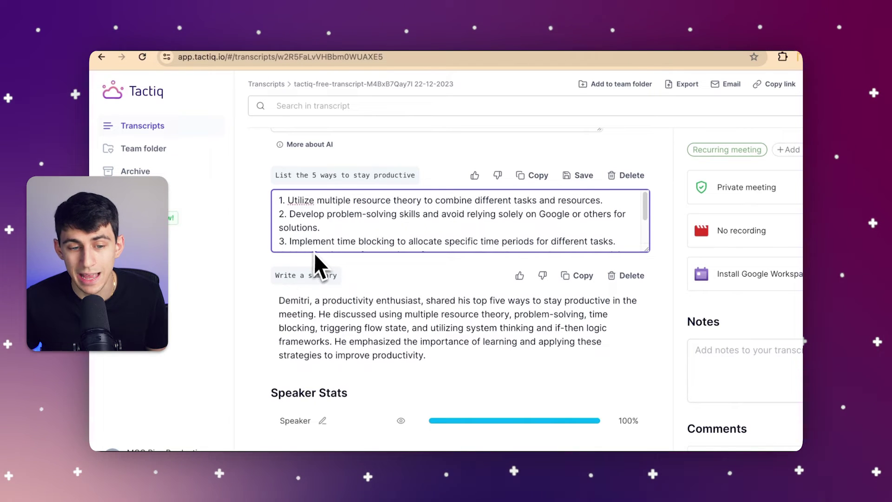
left_click(251, 258)
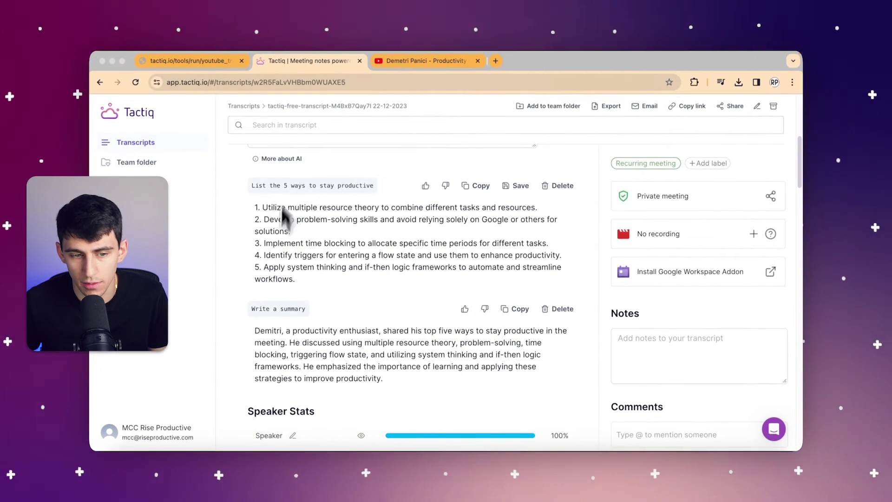
key("super+f")
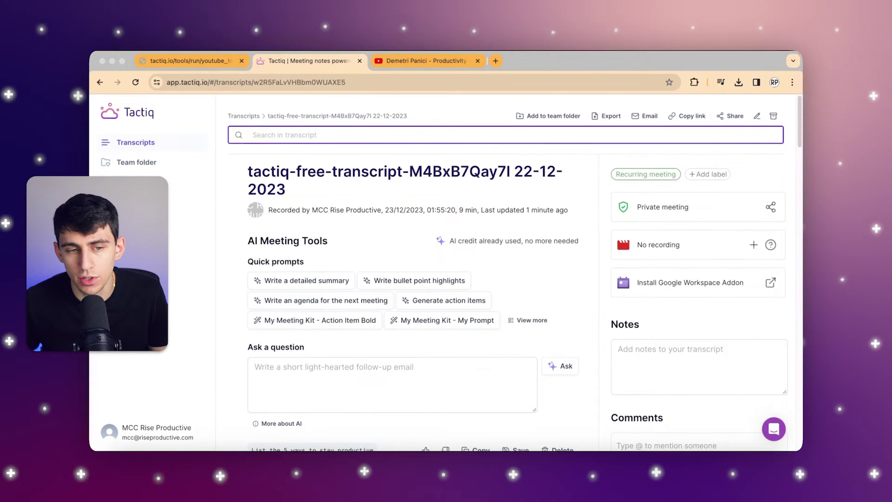
type("time")
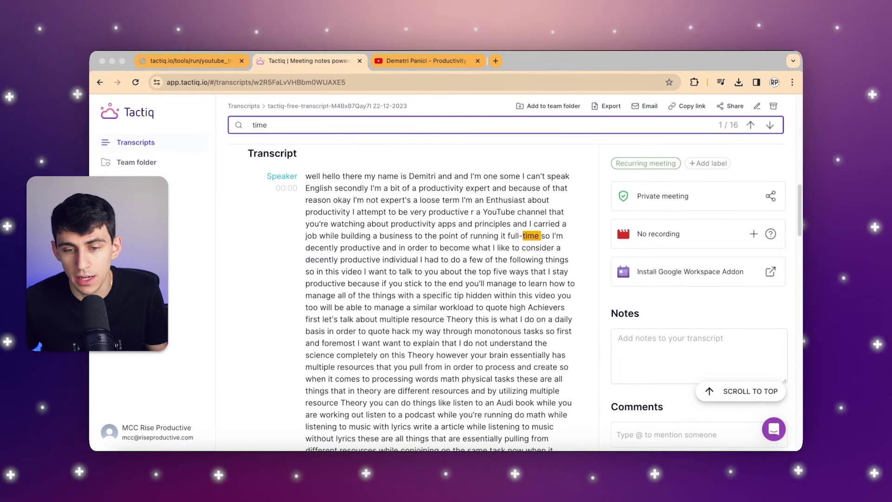
type(" blocki")
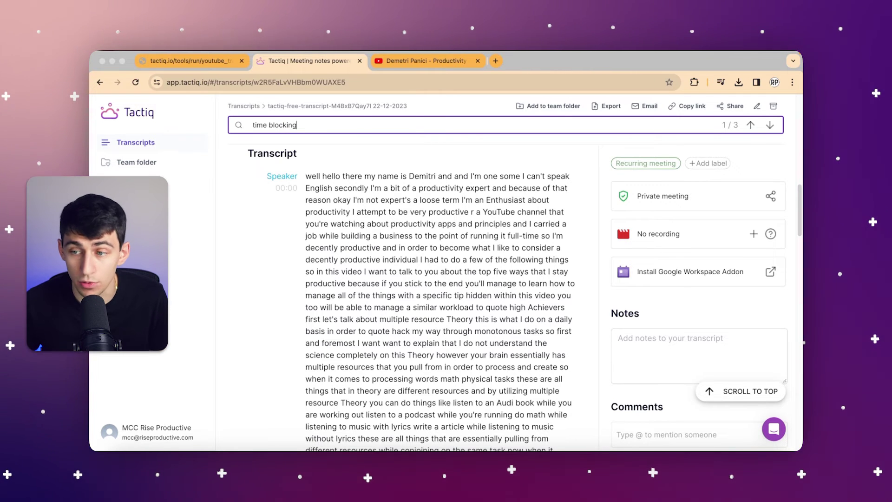
type("ng")
key("shift+Return")
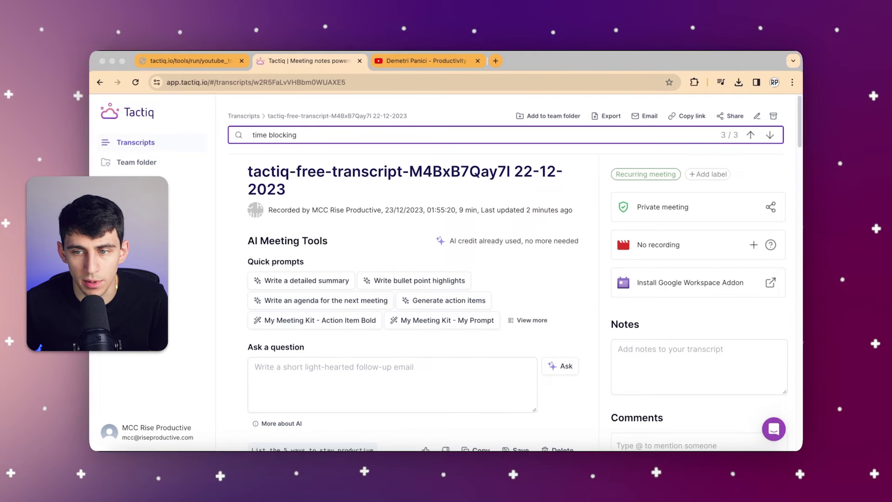
scroll(409, 297, "down", 10)
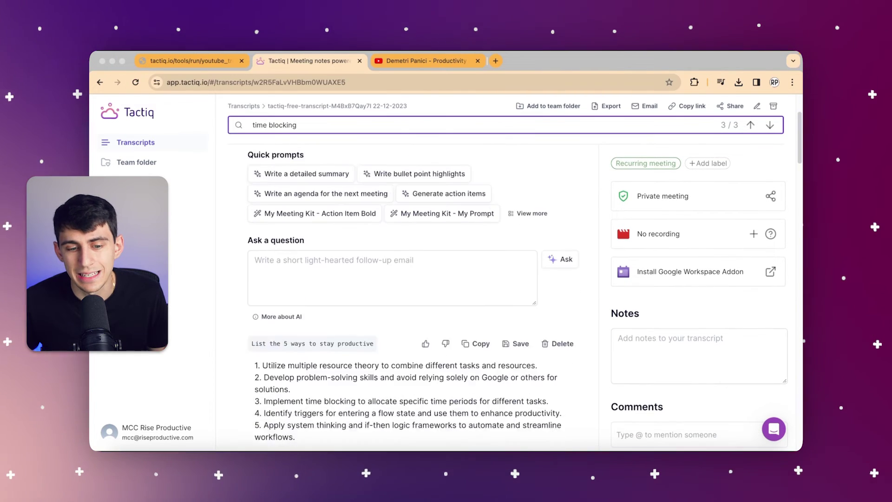
scroll(366, 284, "down", 15)
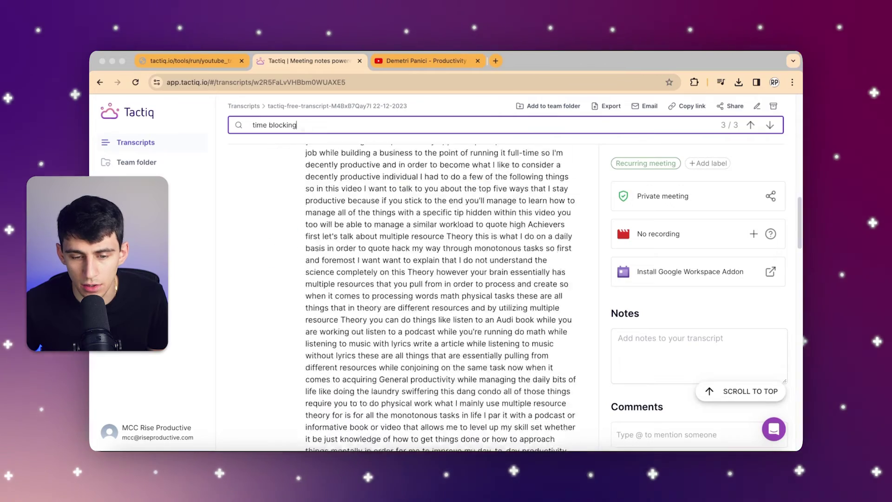
scroll(366, 284, "down", 15)
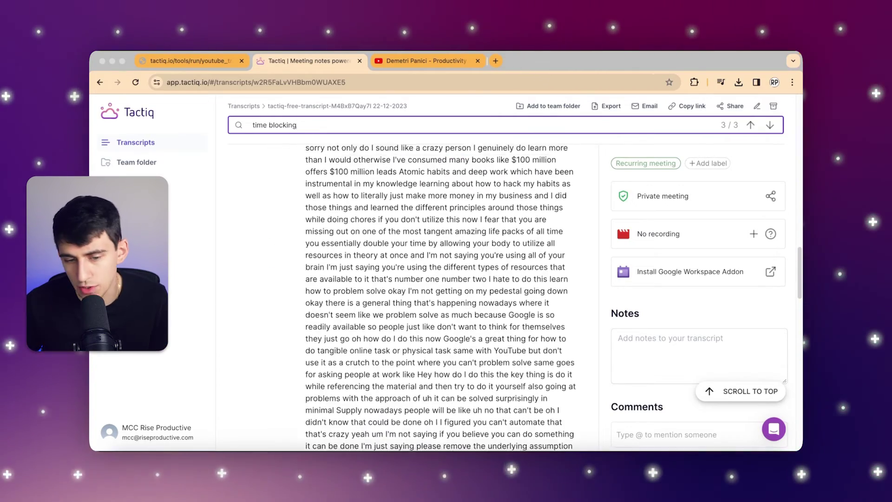
scroll(366, 284, "down", 1)
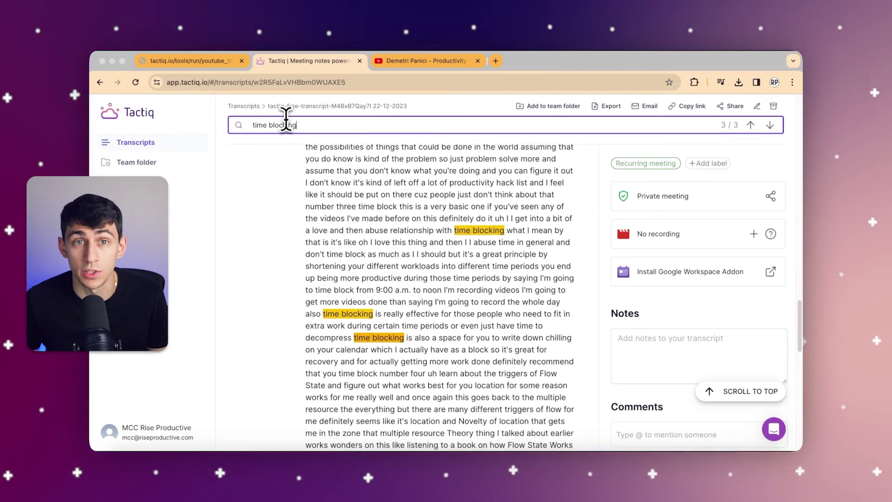
key("super+a")
key("BackSpace")
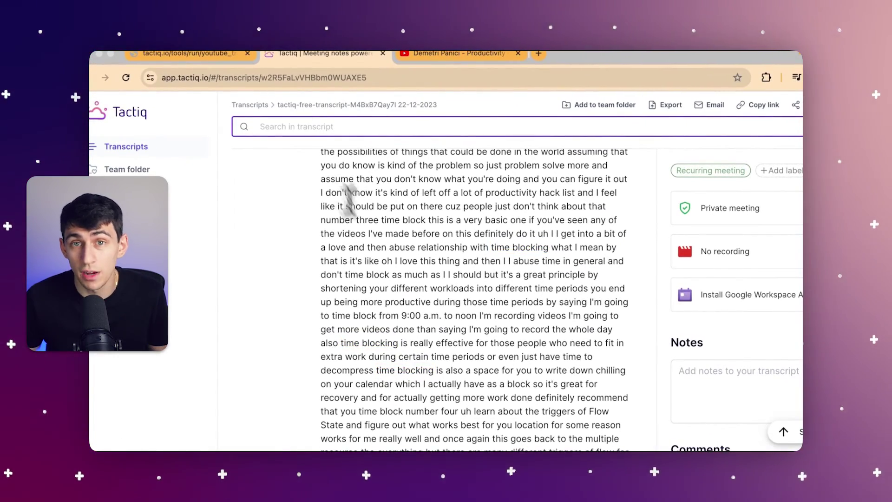
scroll(349, 200, "up", 20)
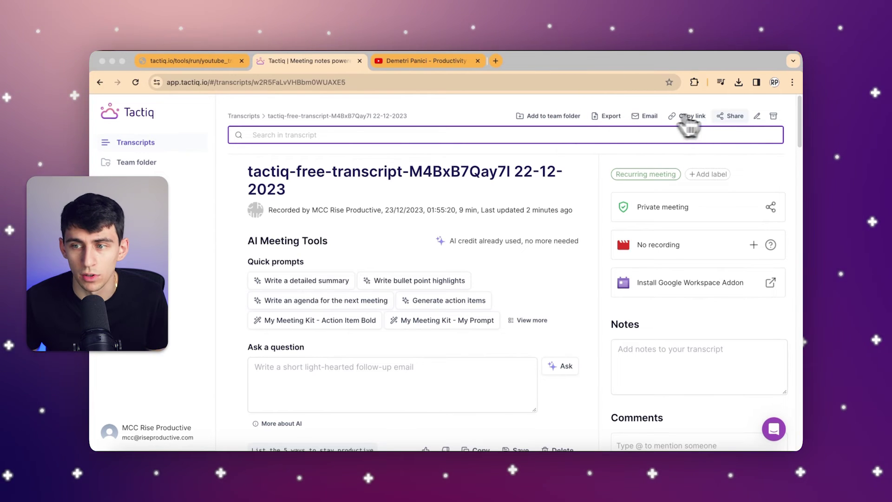
left_click(730, 117)
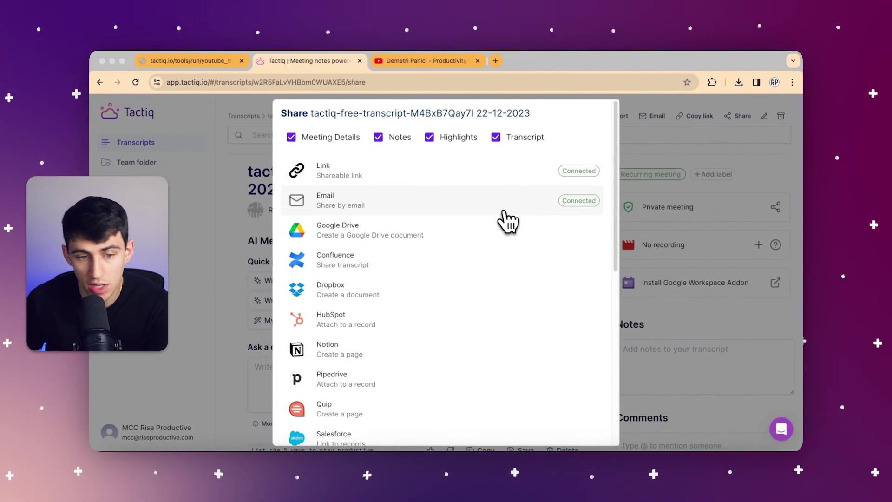
Share the transcript by link, restricting link access from 'Everyone with the link' to 'Restricted'
left_click(493, 182)
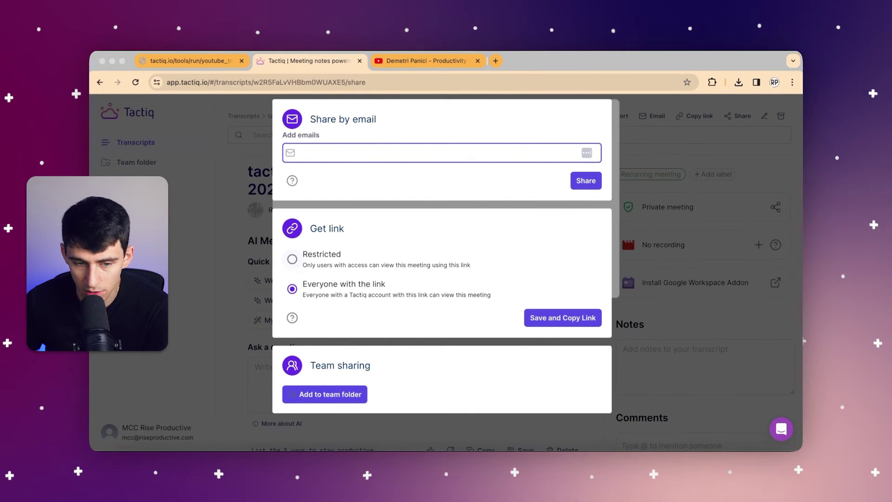
left_click(292, 259)
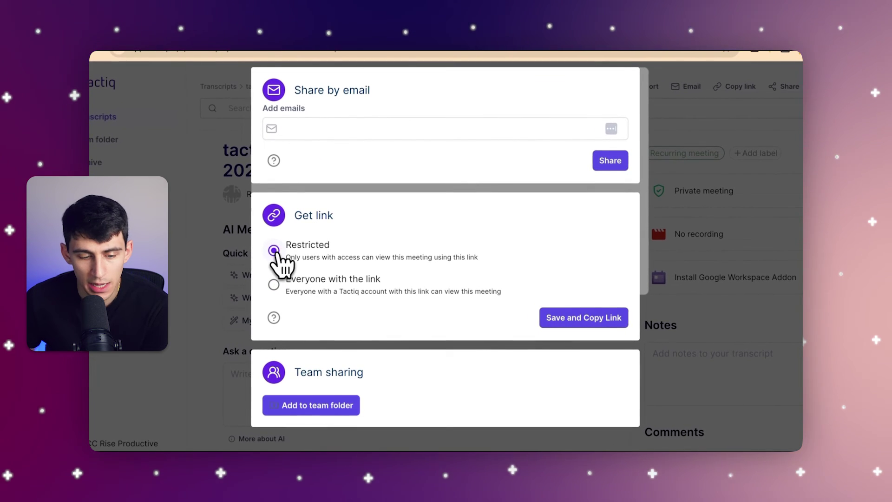